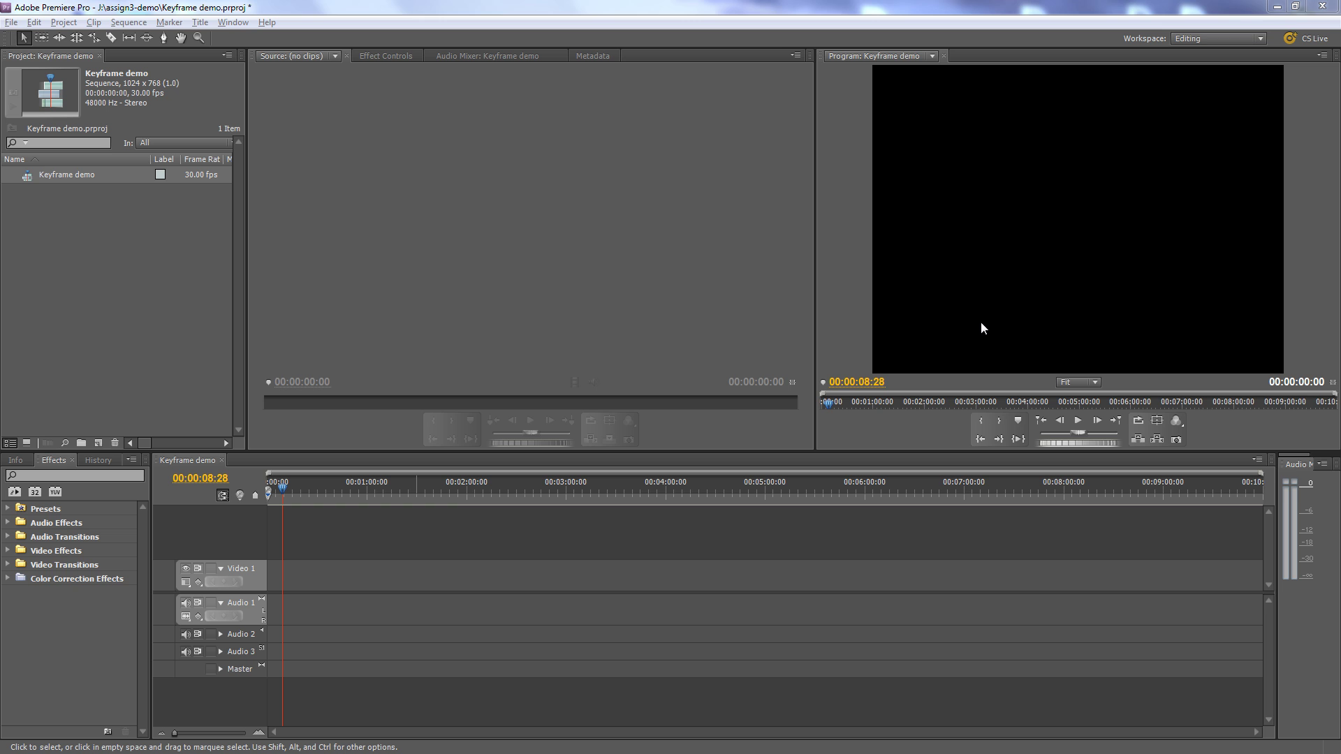
Show the Audio Mixer panel for the Keyframe demo sequence from the Window menu
click(301, 78)
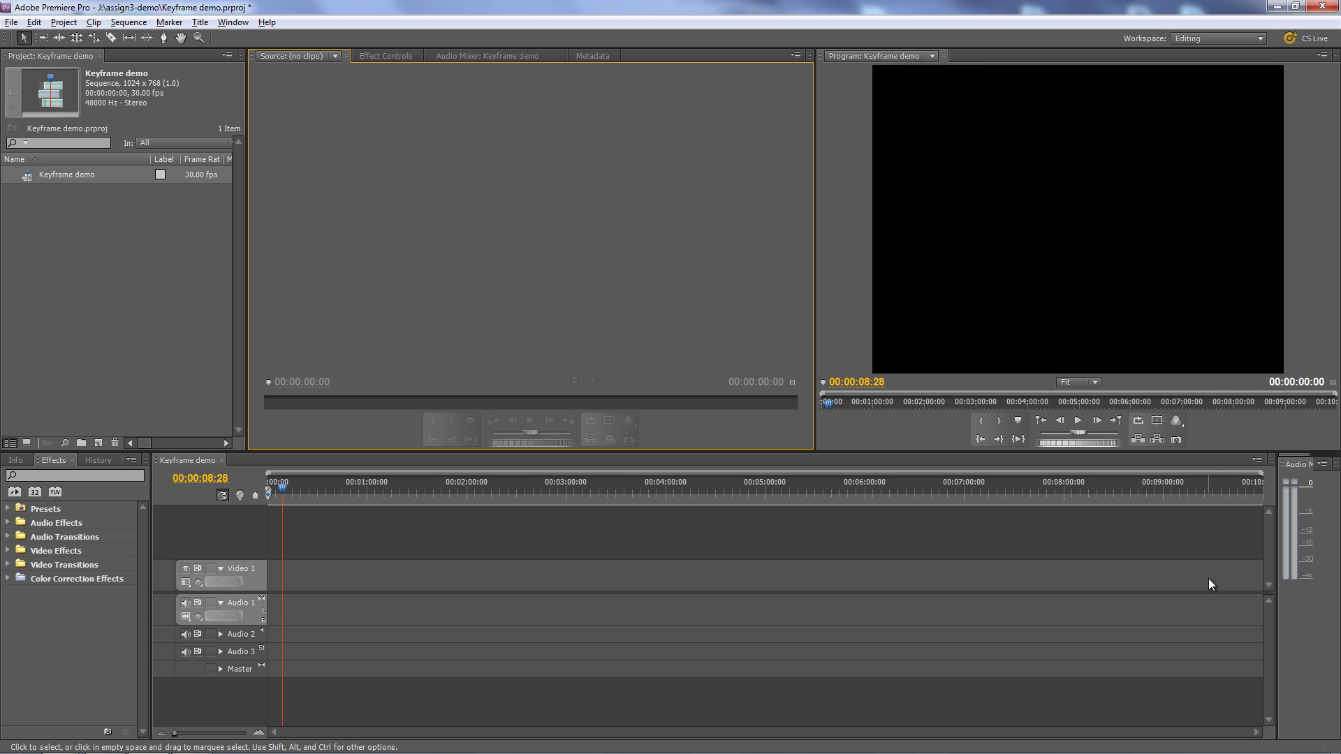
click(242, 23)
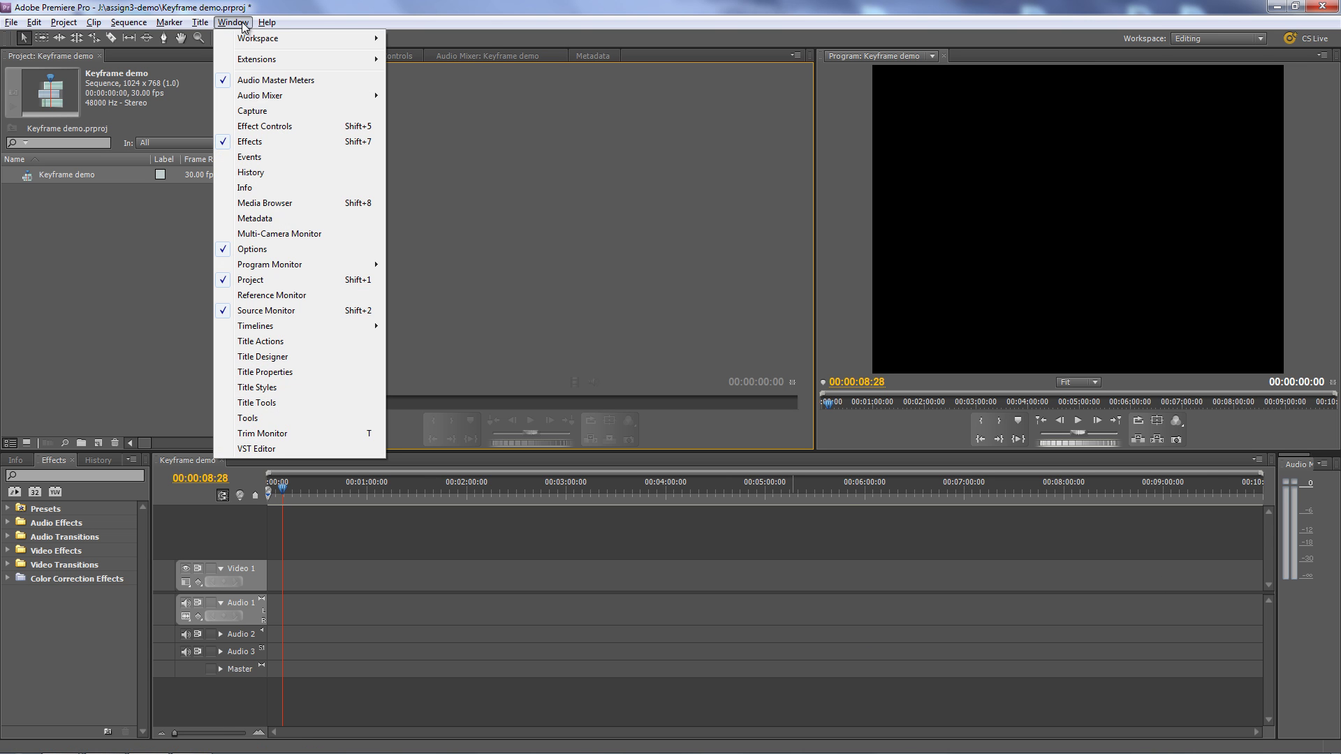
mouse_move(260, 96)
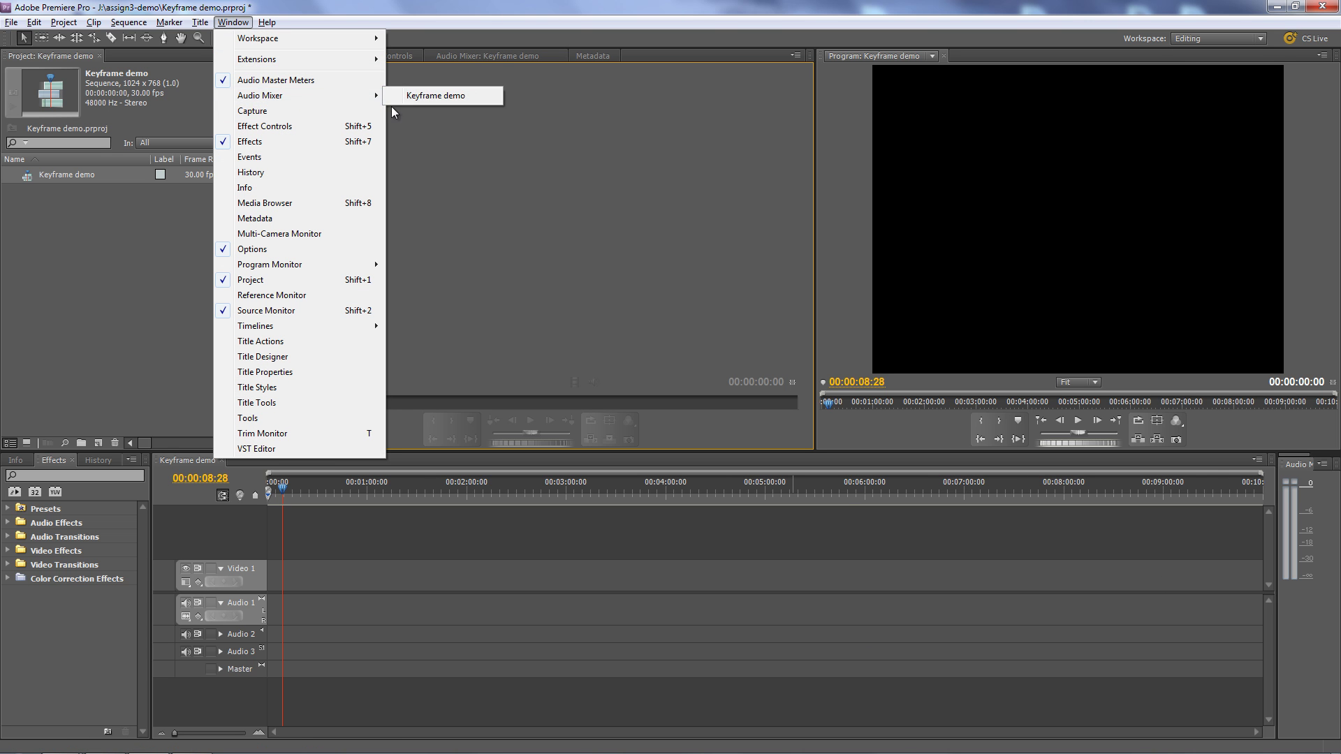
click(426, 99)
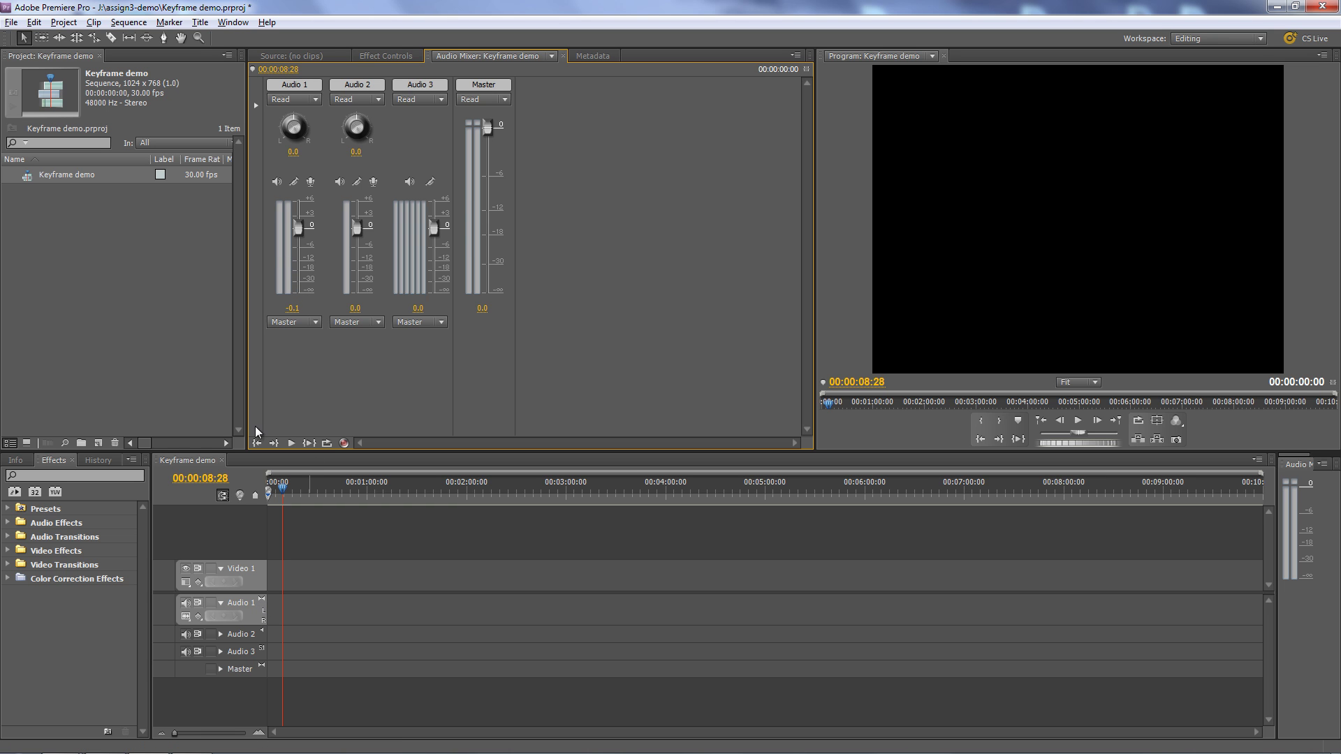
Select the Audio 2 track and enable it for recording, triggering the no-input-channels warning
click(263, 640)
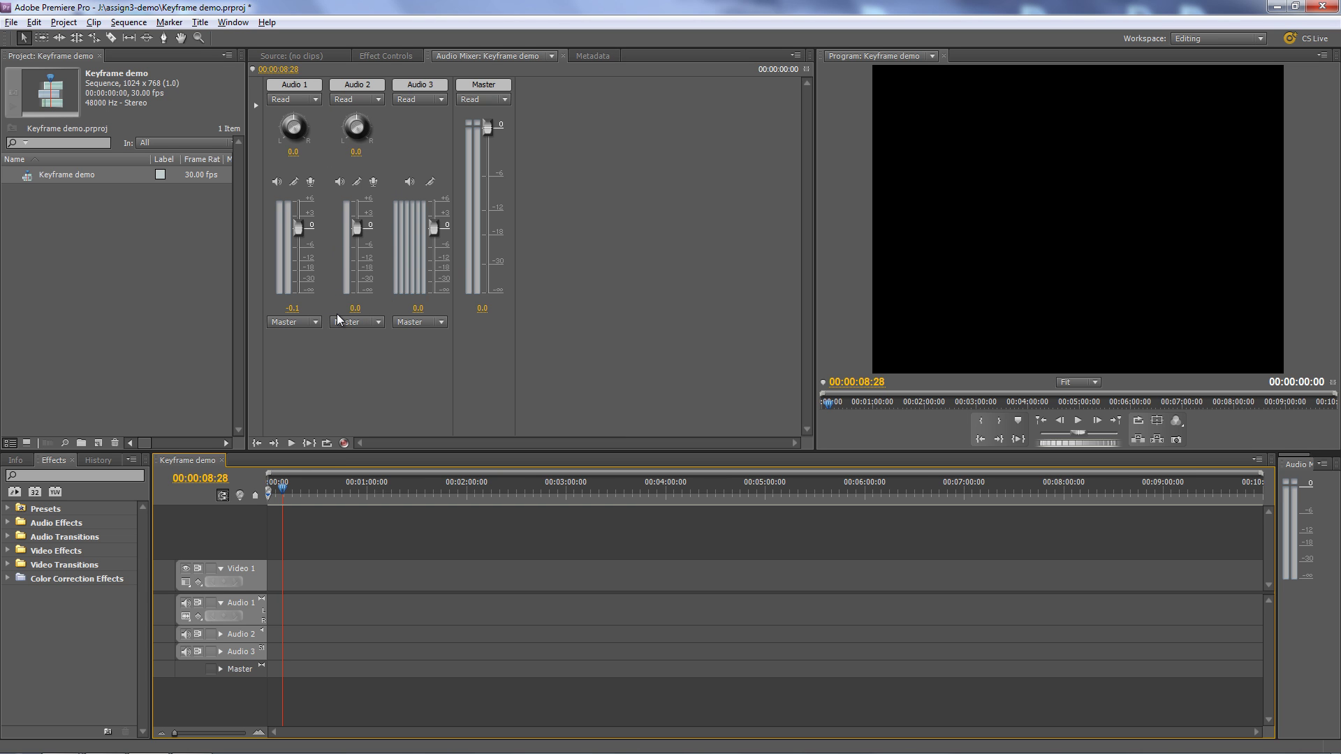
click(374, 182)
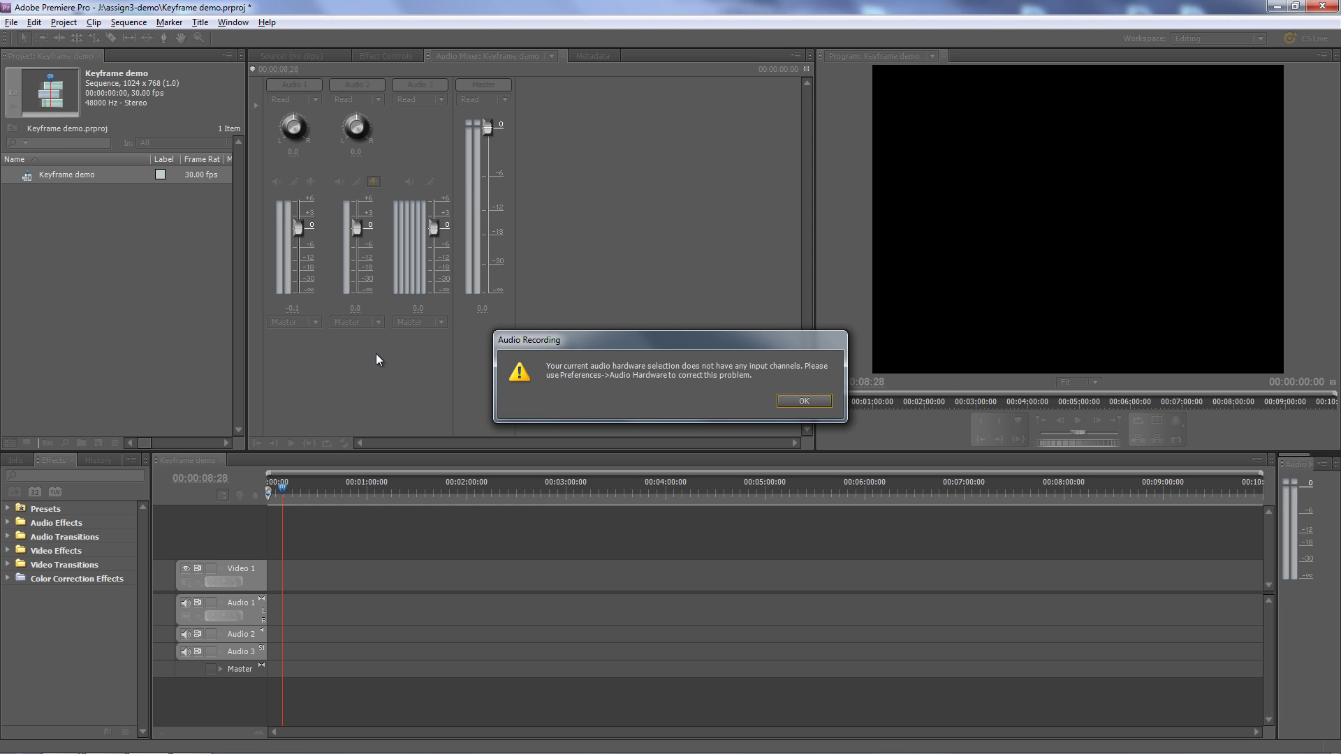
Dismiss the warning and set the Audio Hardware preference's default device to Creative ASIO
click(812, 401)
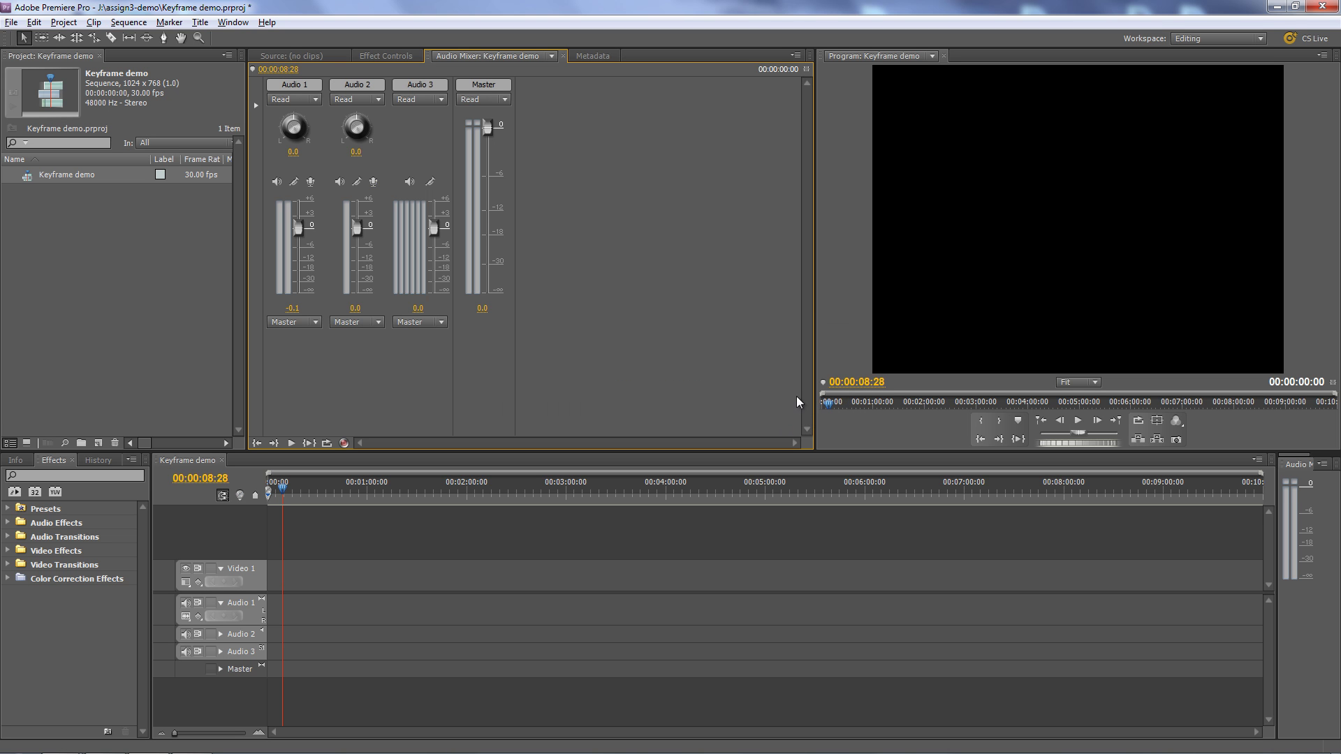
click(34, 22)
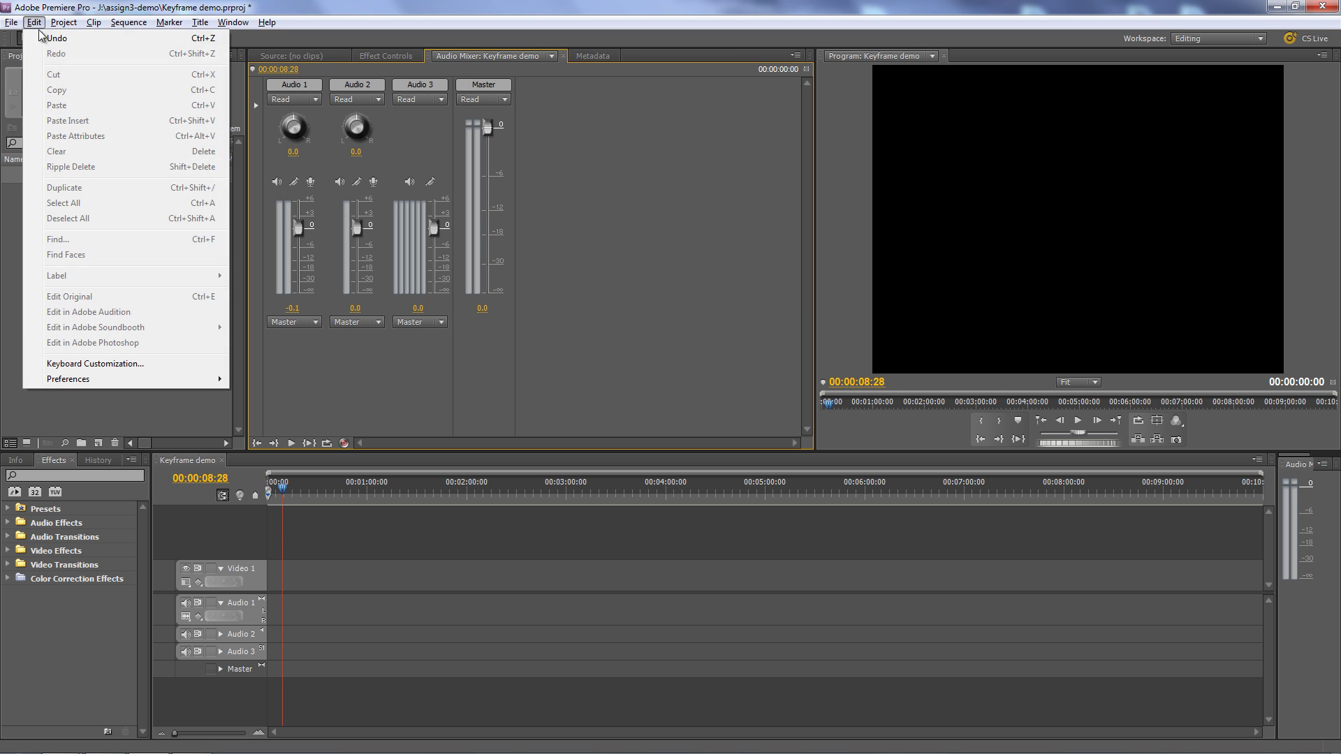
mouse_move(83, 382)
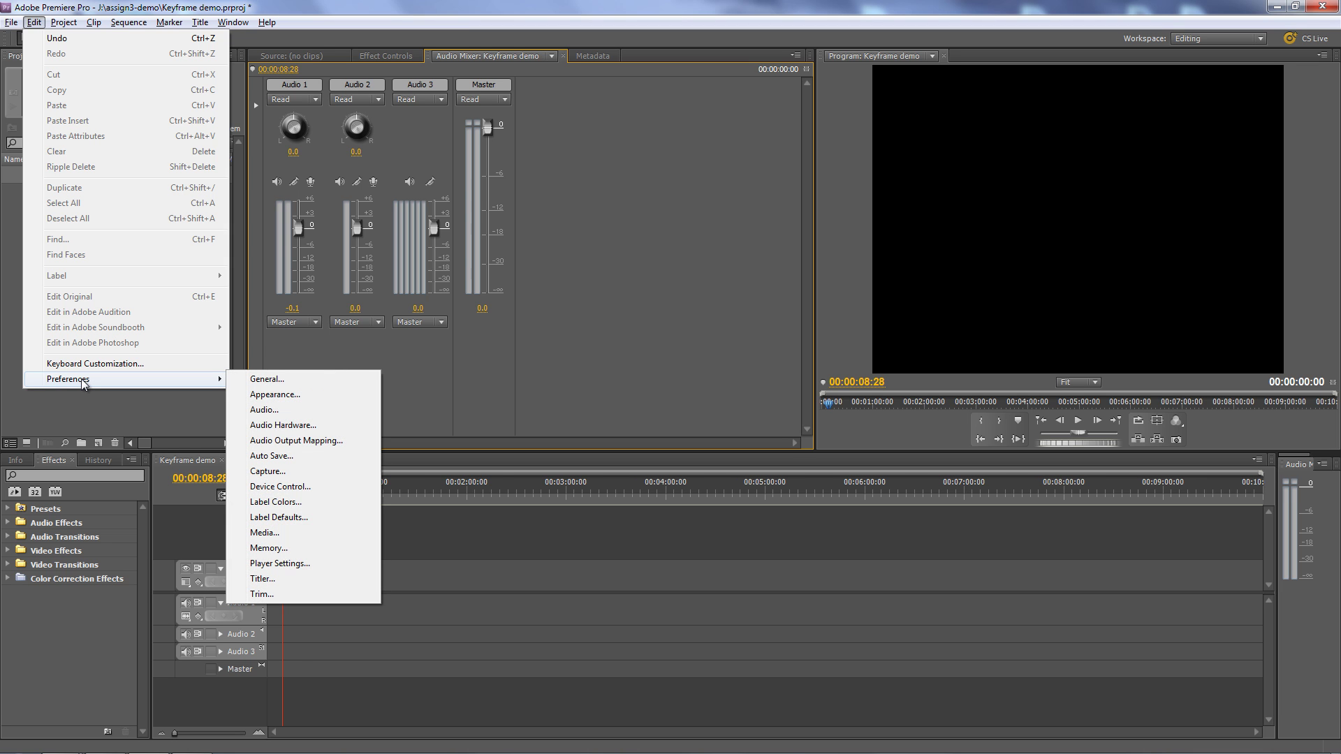
click(283, 425)
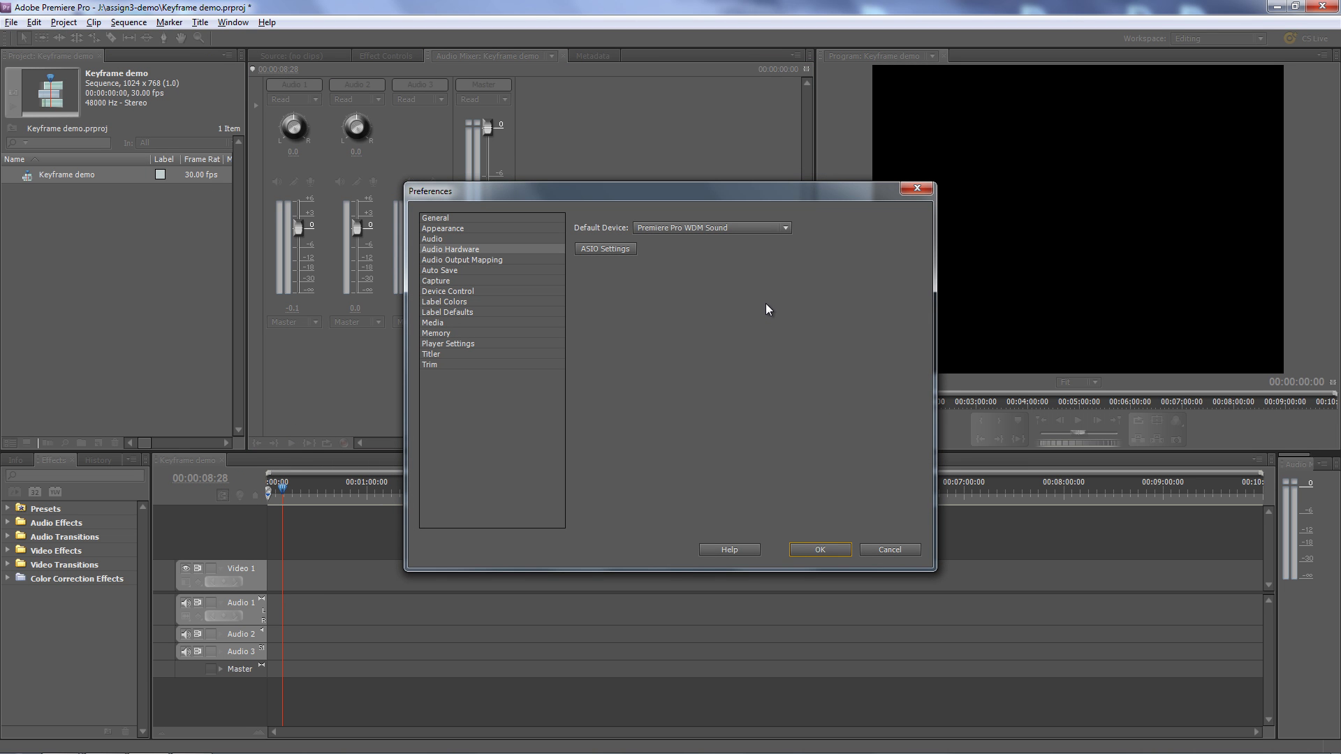
click(785, 228)
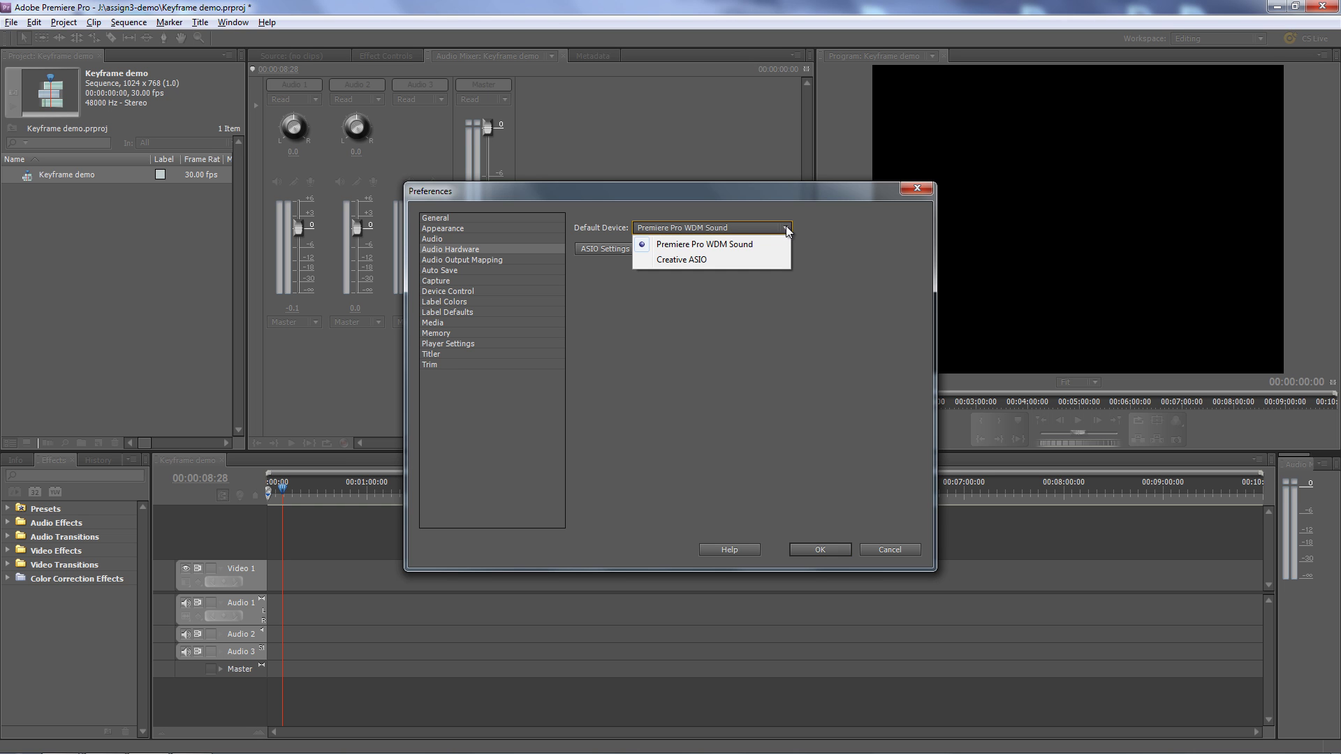
click(665, 260)
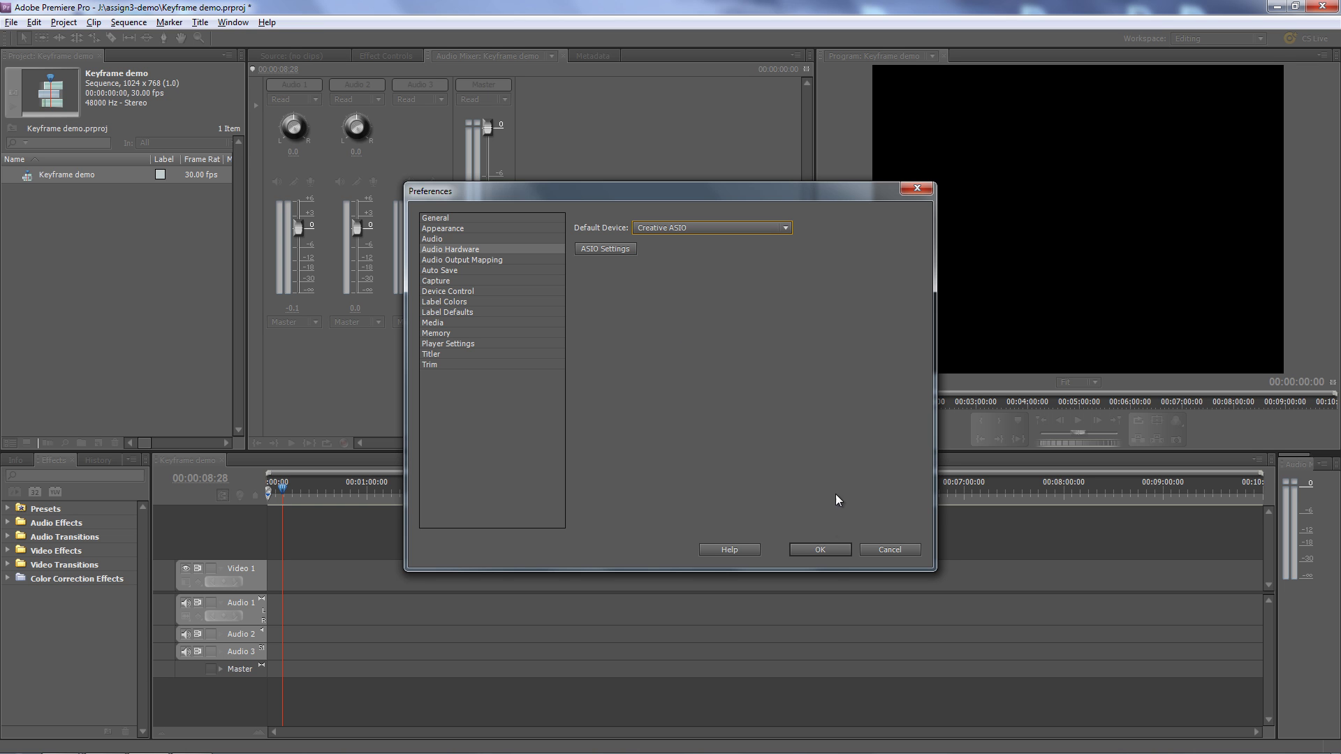
click(823, 550)
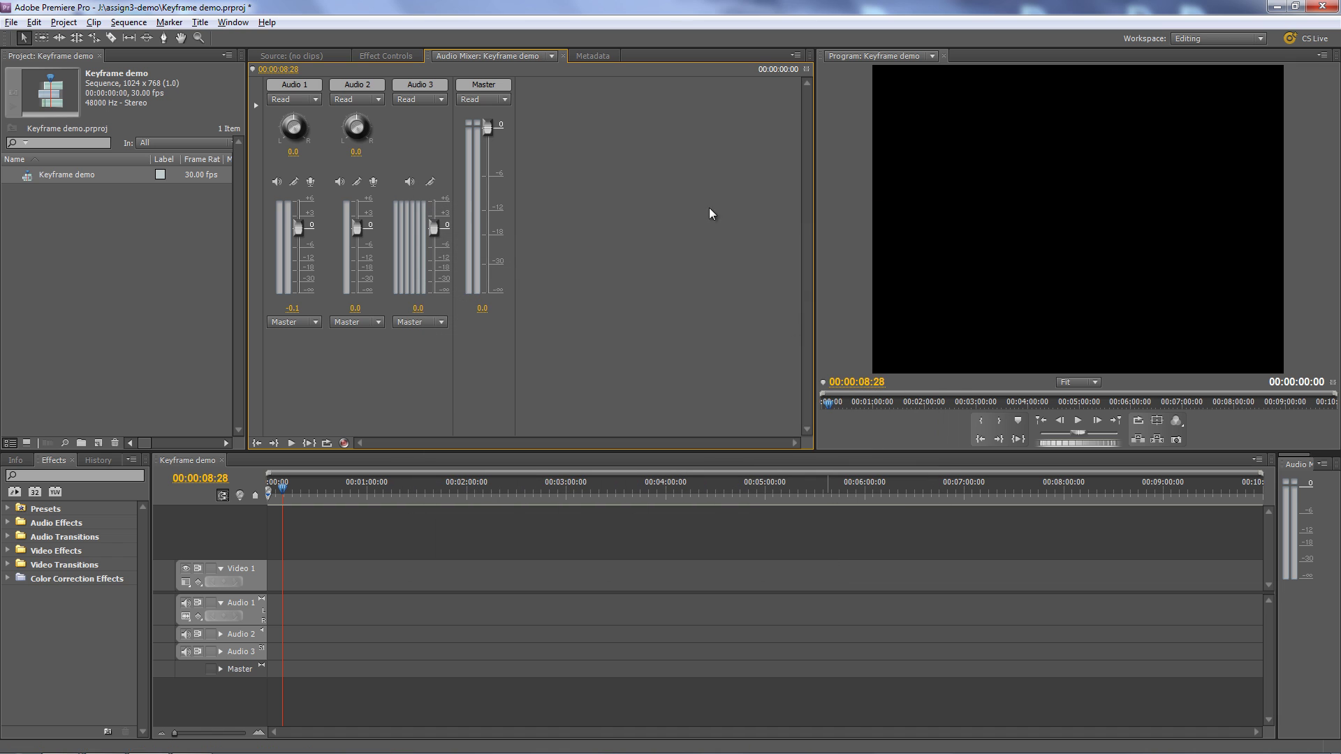
Enable recording on Audio 2 in the mixer and keep Mix FL as its input channel
click(373, 182)
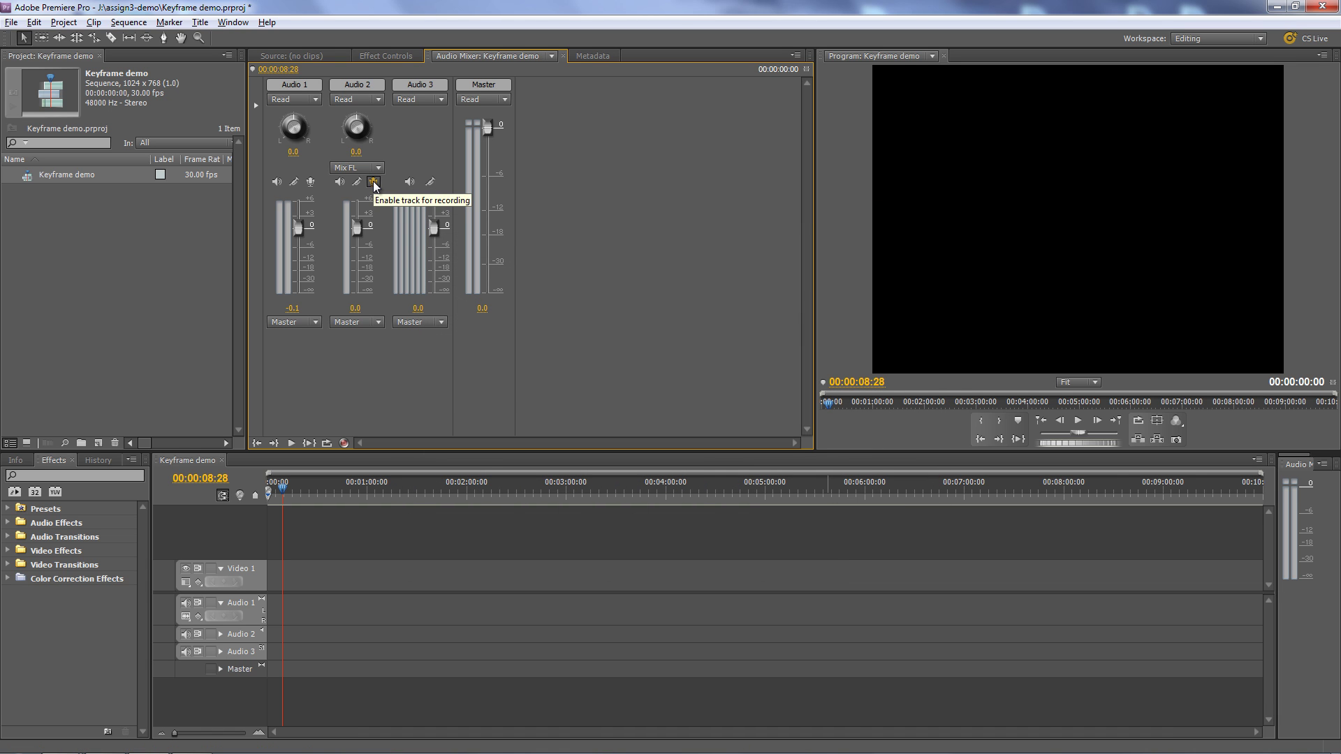
click(378, 168)
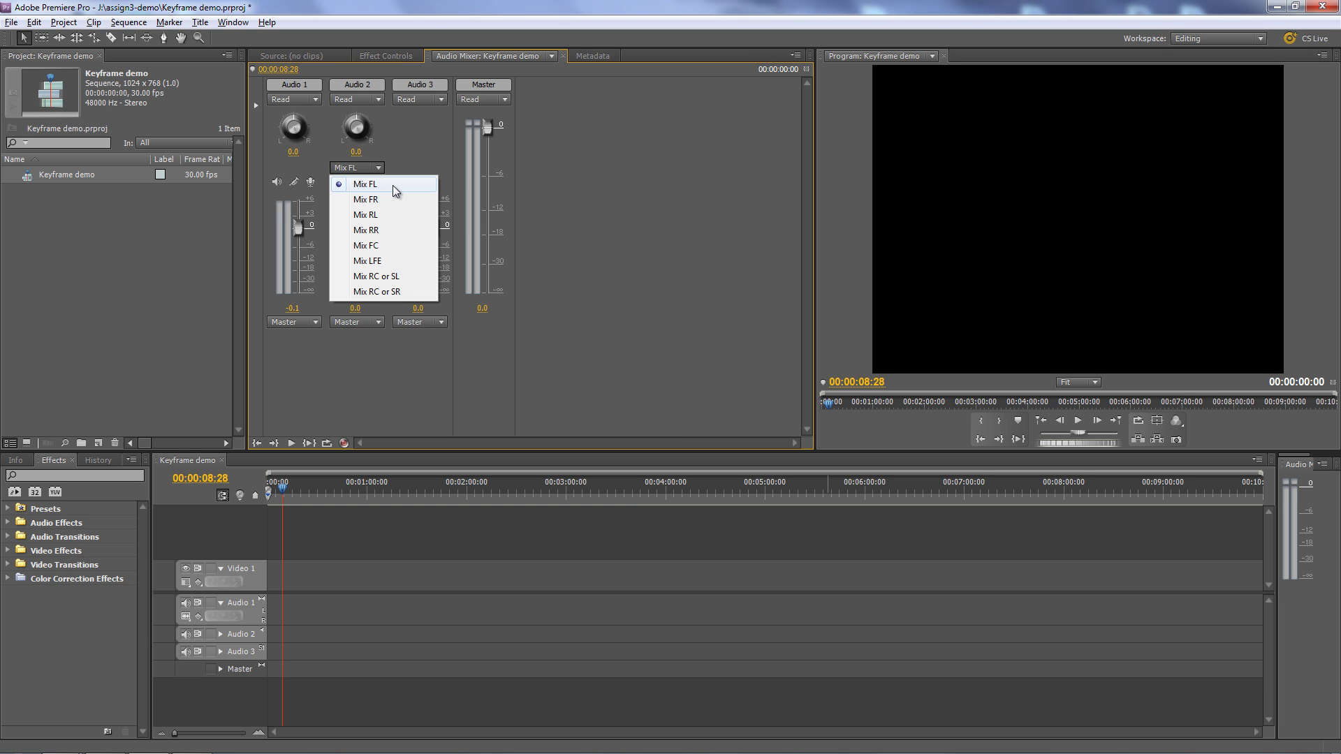
click(382, 183)
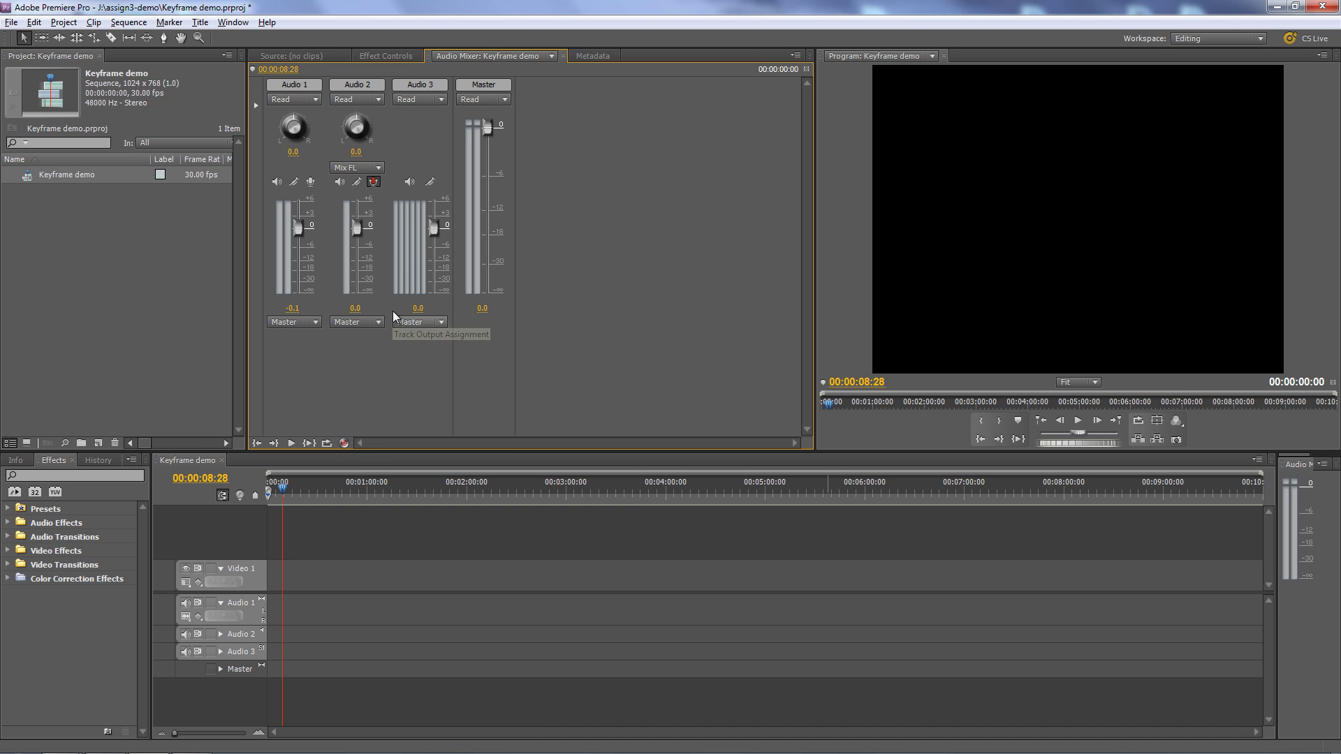
Switch on the mixer's Record mode and toggle Audio 2's Mute Track button
click(344, 444)
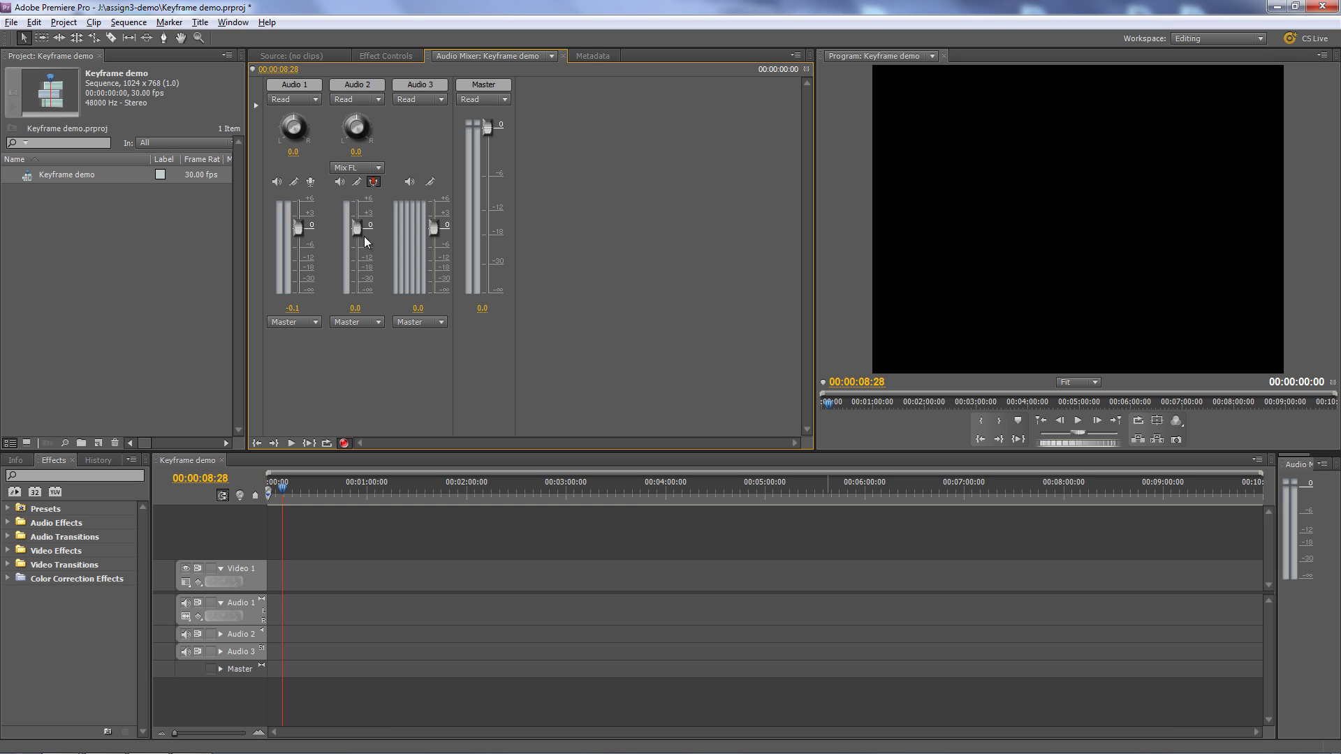
click(340, 183)
click(340, 182)
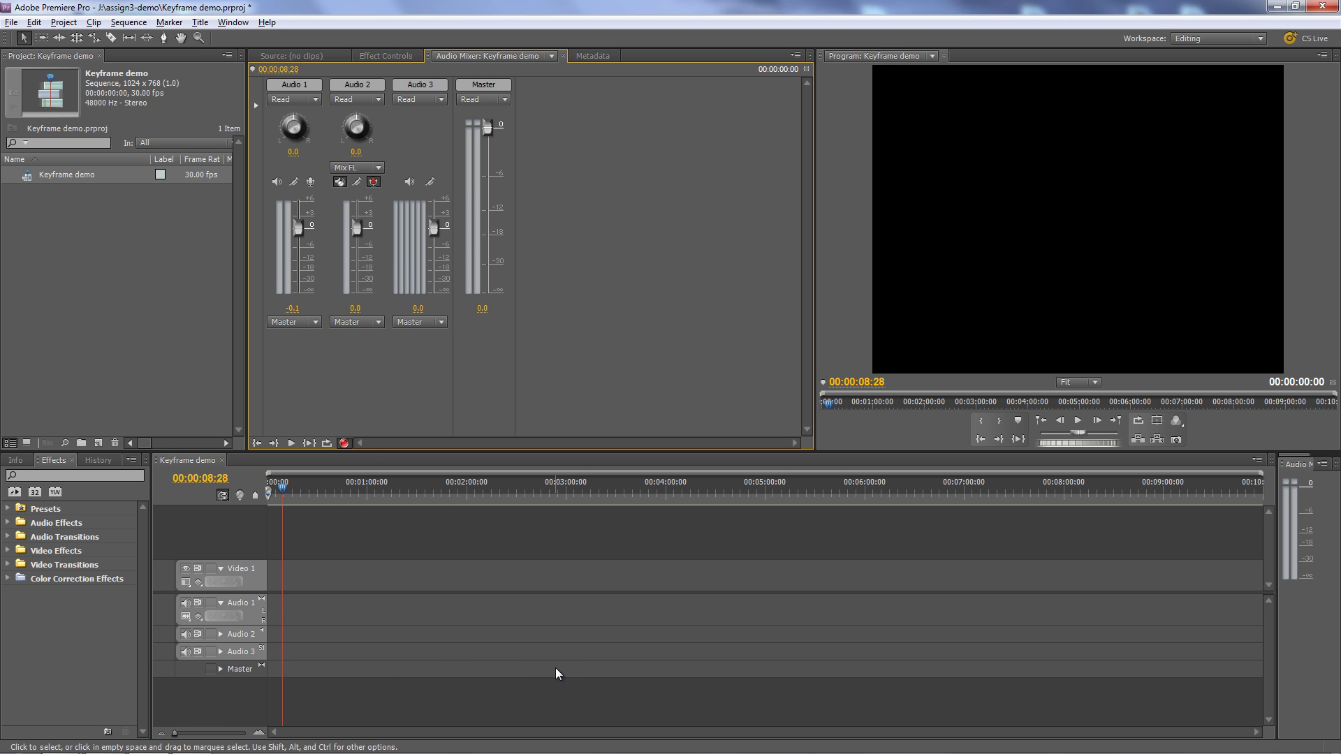
With Record armed, play to capture about 20 seconds of narration on Audio 2, then stop
click(344, 442)
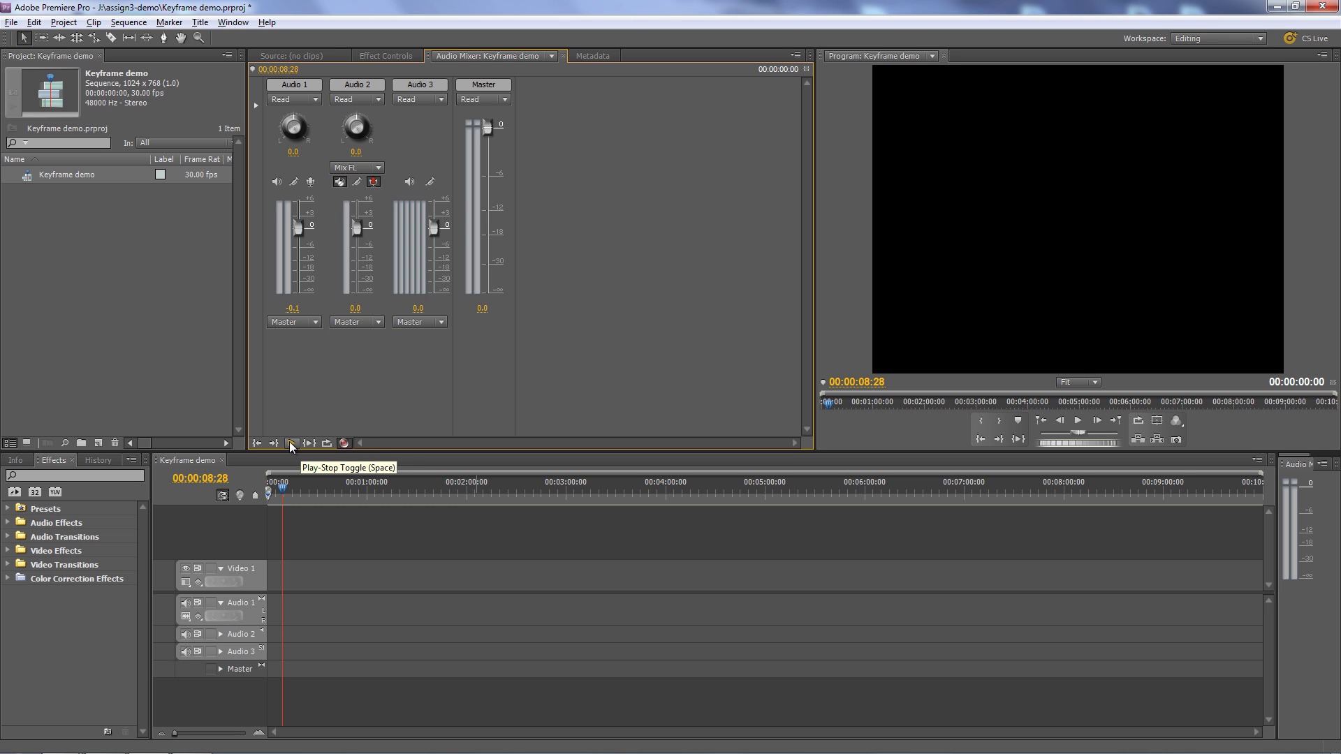
click(291, 444)
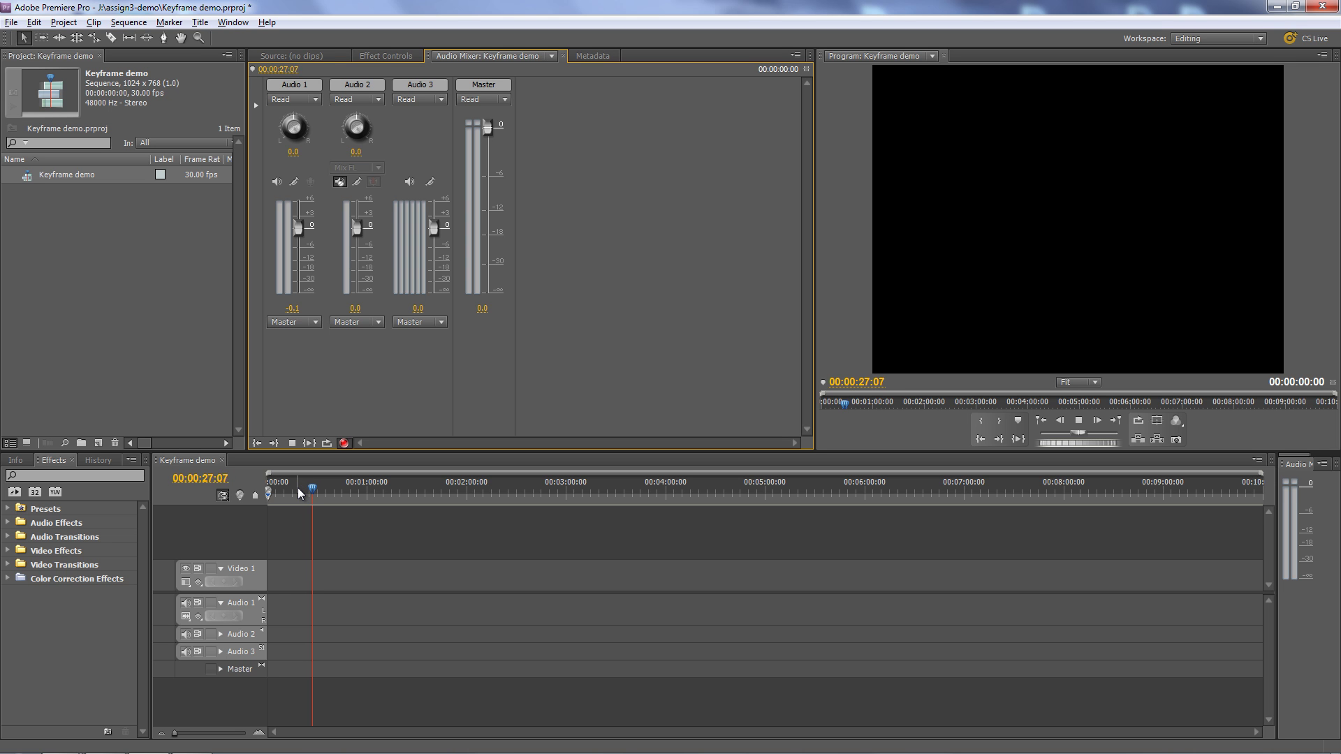
click(291, 443)
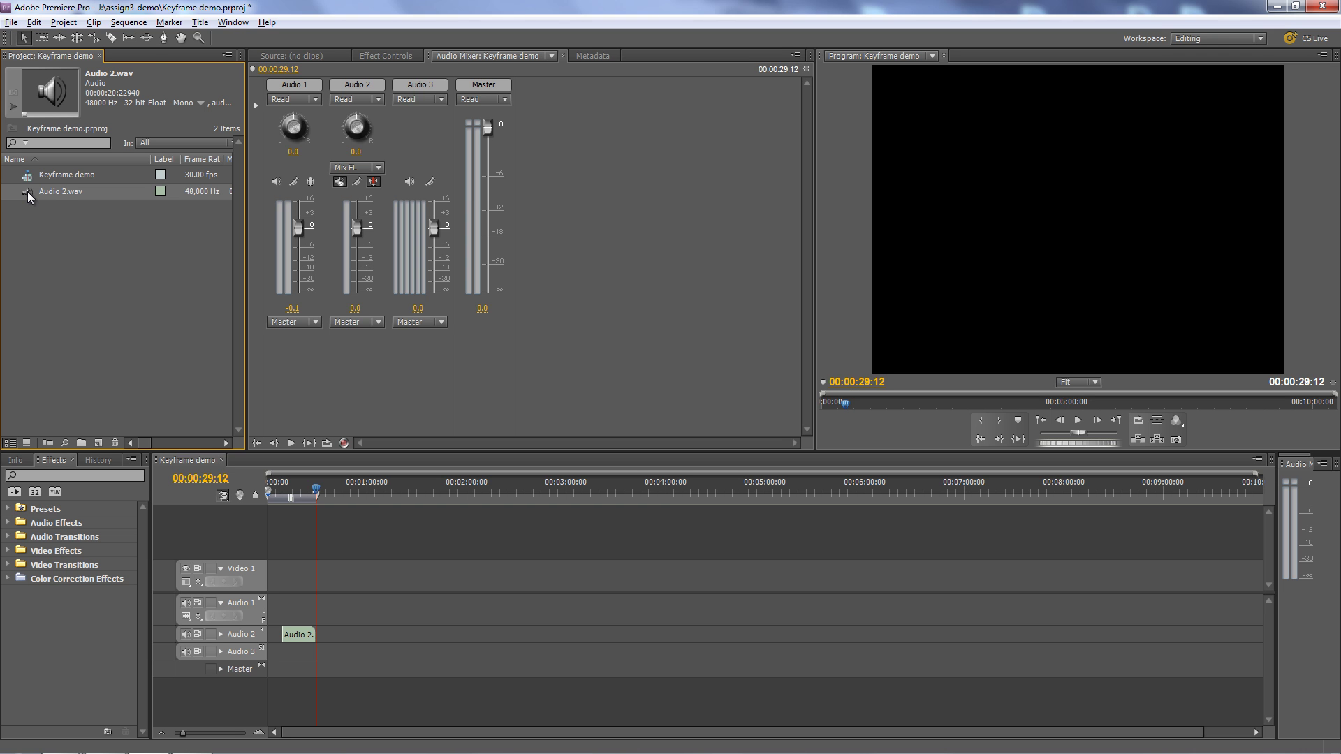
key(alt+Tab)
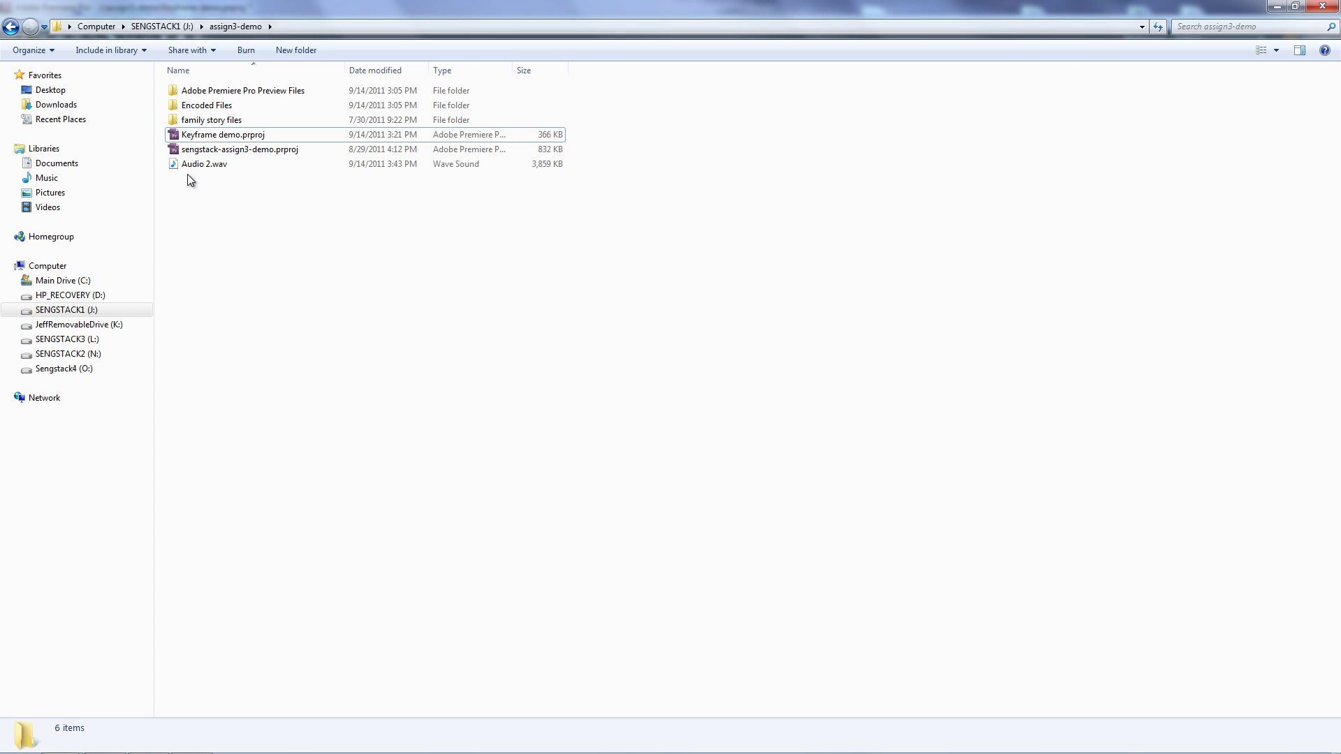
key(alt+Tab)
key(alt+Tab)
key(alt+Tab)
key(alt+Tab)
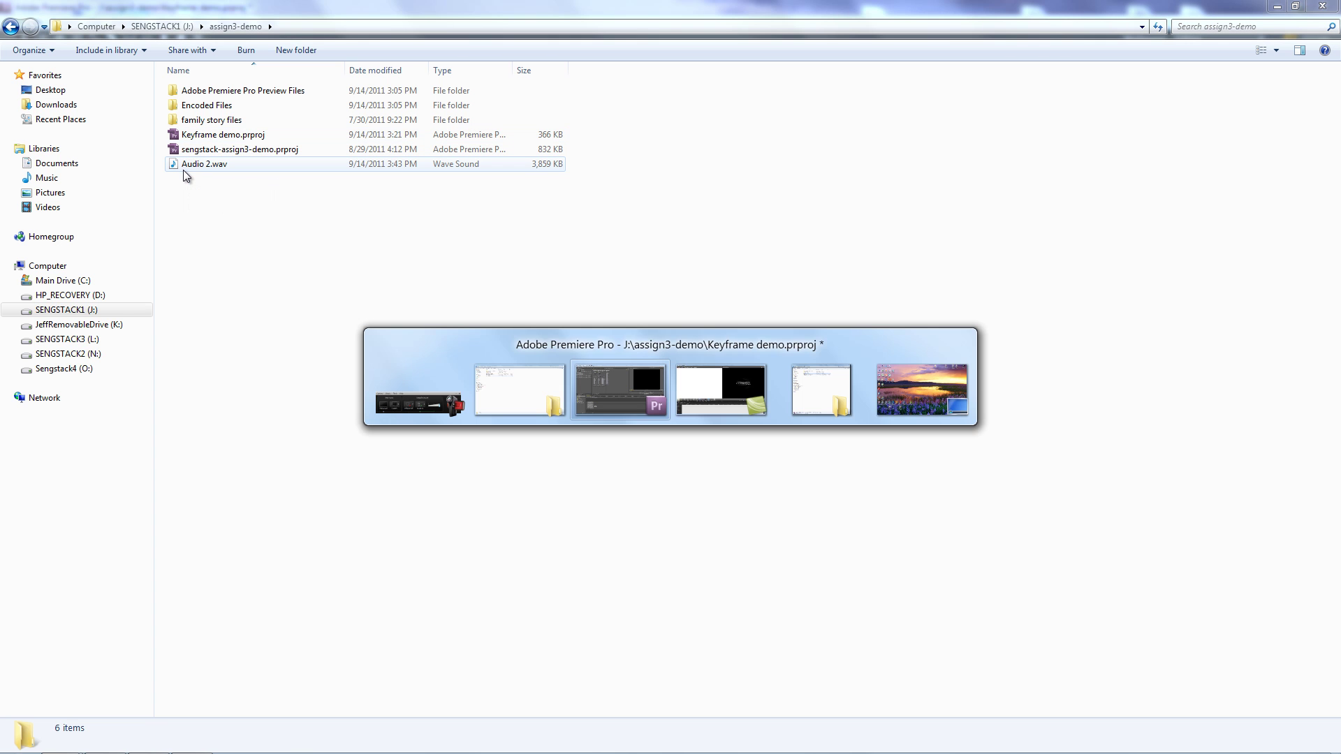
key(alt+Tab)
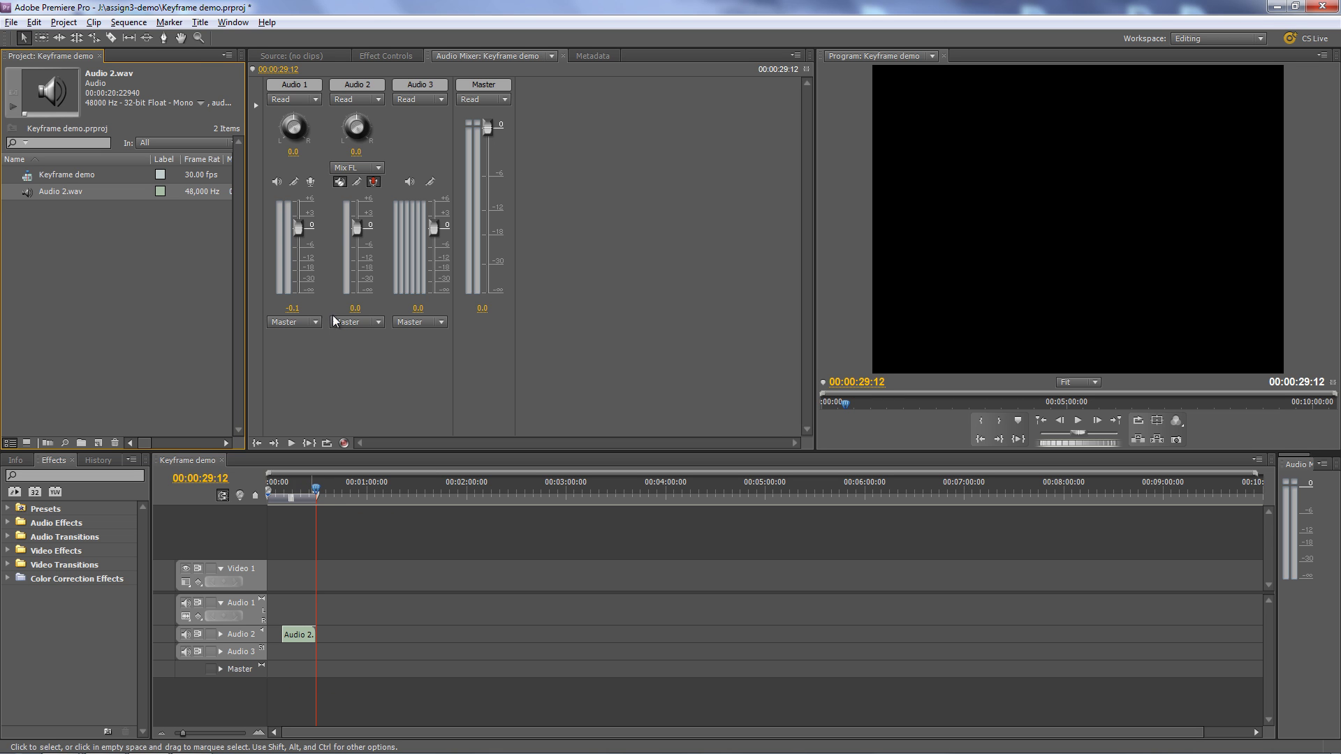
Preview Audio 2.wav in the Source monitor from about three seconds, then drag its clip to the sequence start
double_click(294, 638)
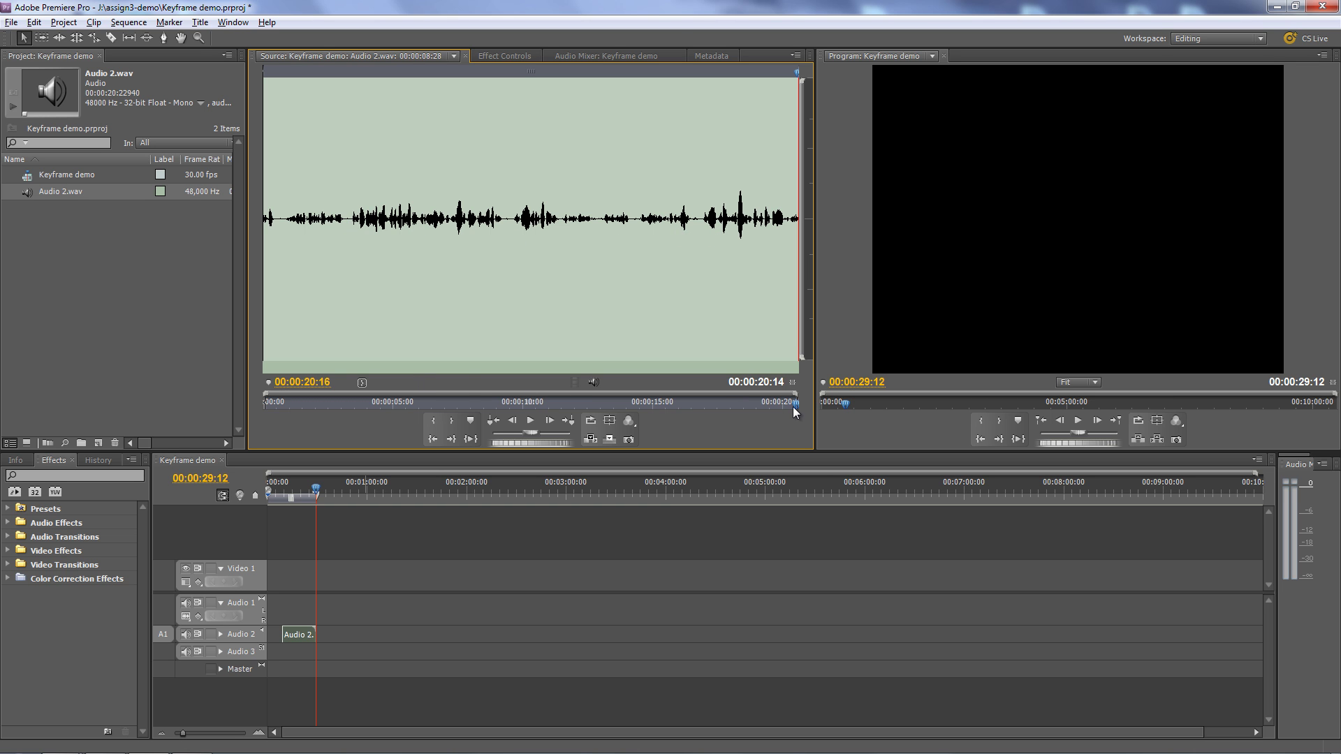
drag(798, 405, 350, 412)
key(space)
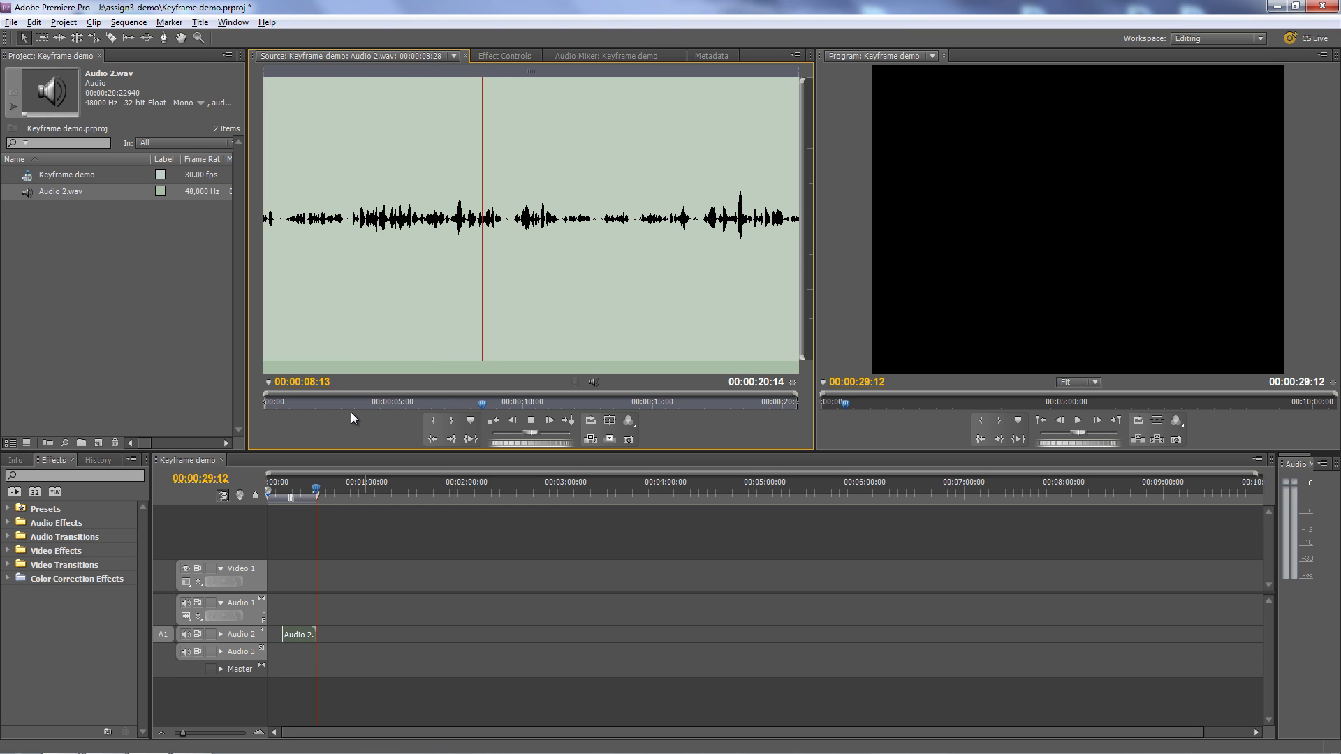
key(space)
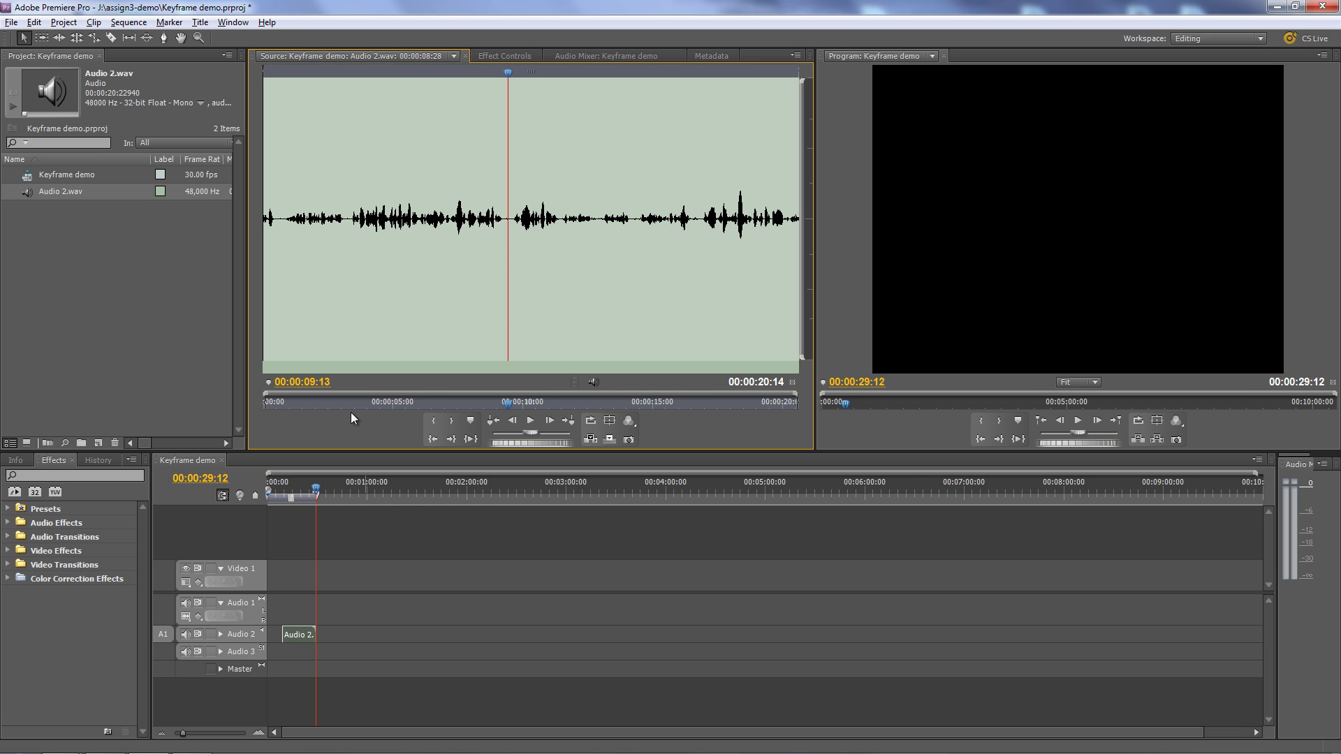
drag(372, 279, 274, 634)
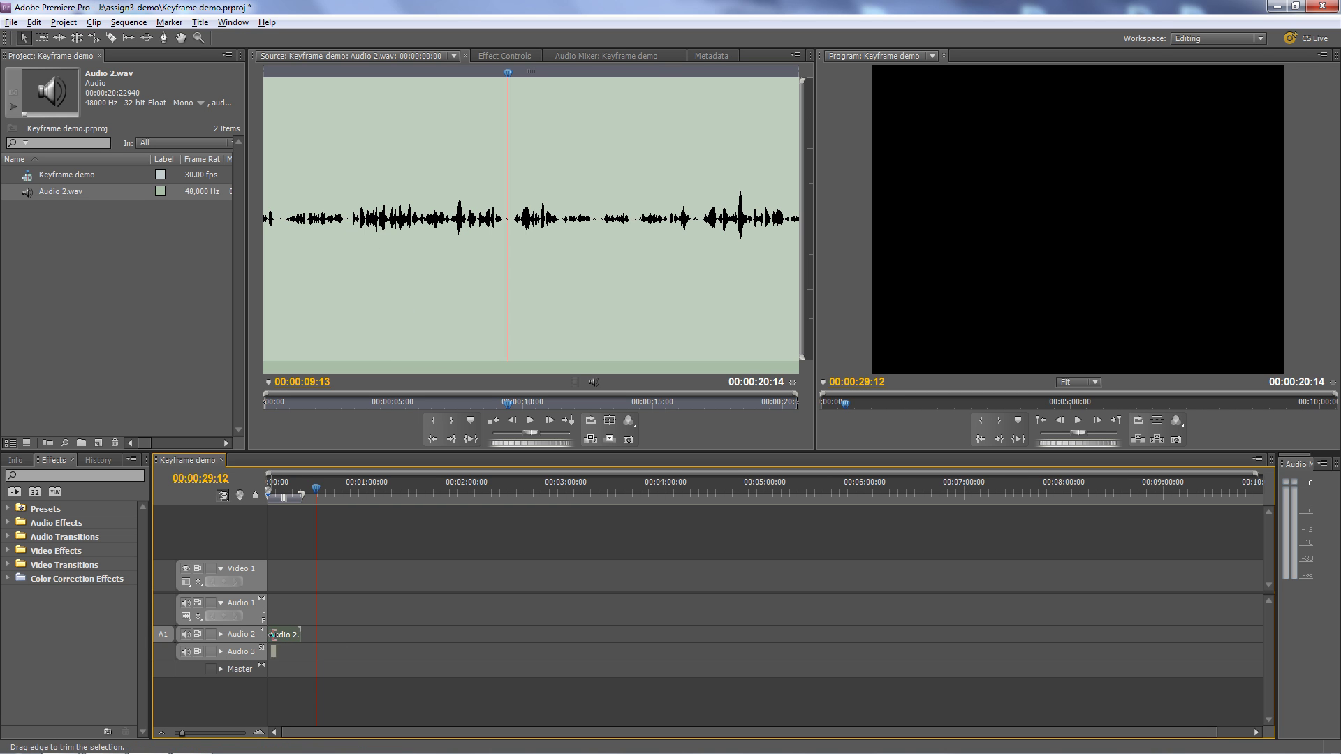
drag(274, 634, 270, 634)
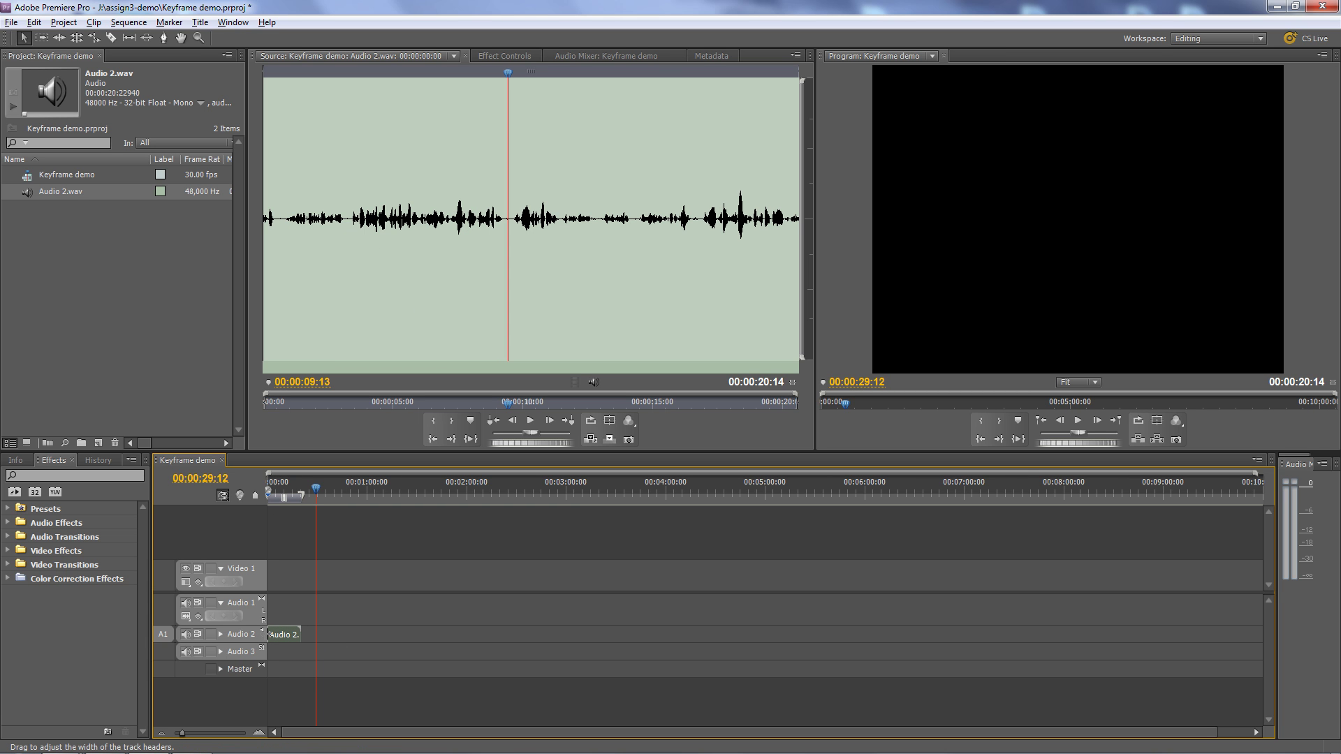